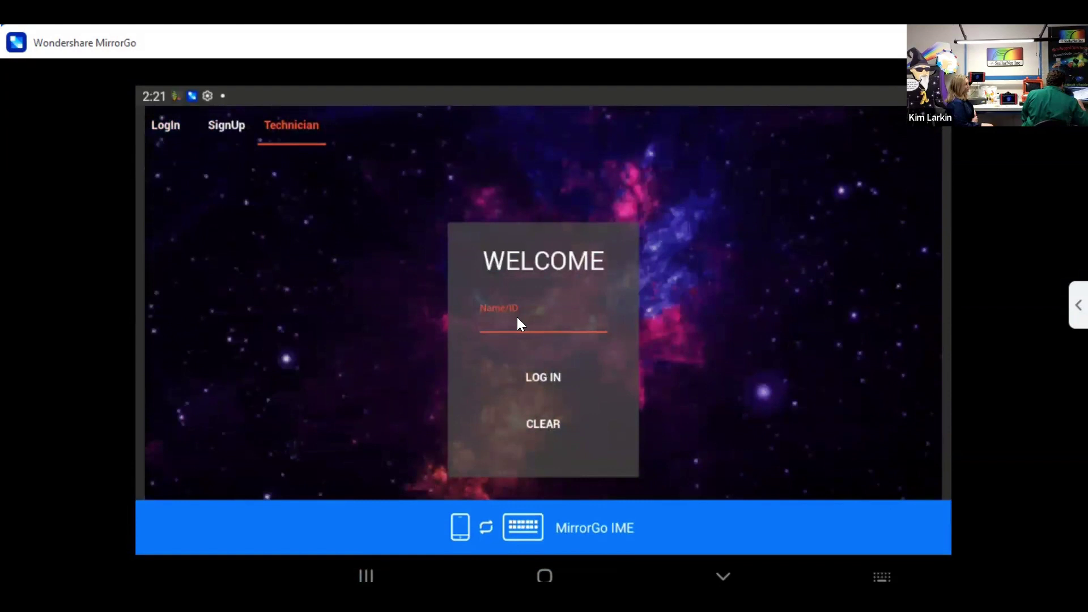
# Log in to Chemwiz-ADK with technician ID 'techcos'
pyautogui.write('t')
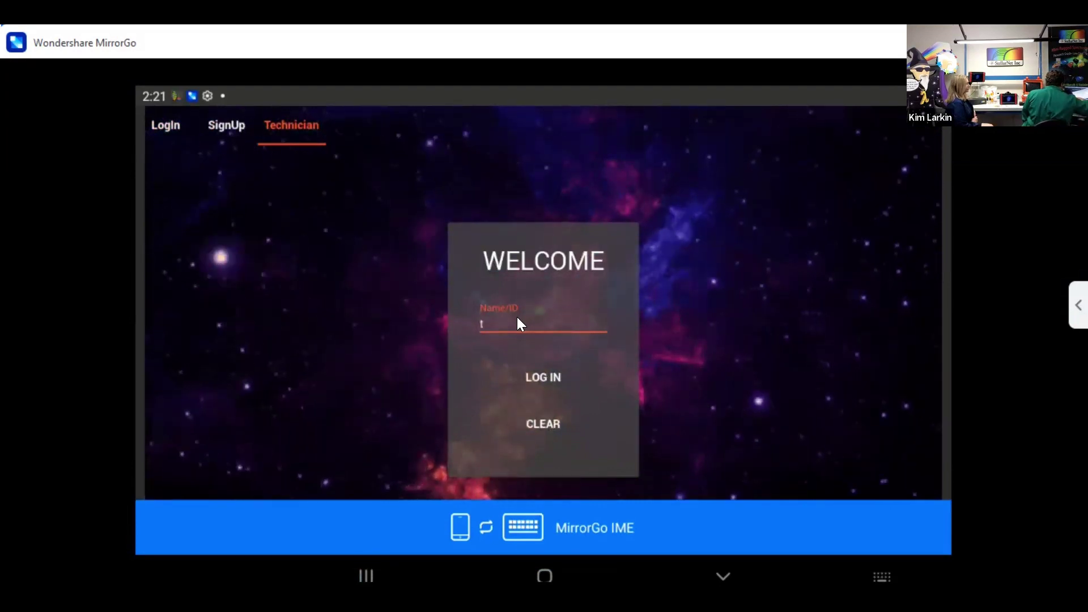
pyautogui.write('ech')
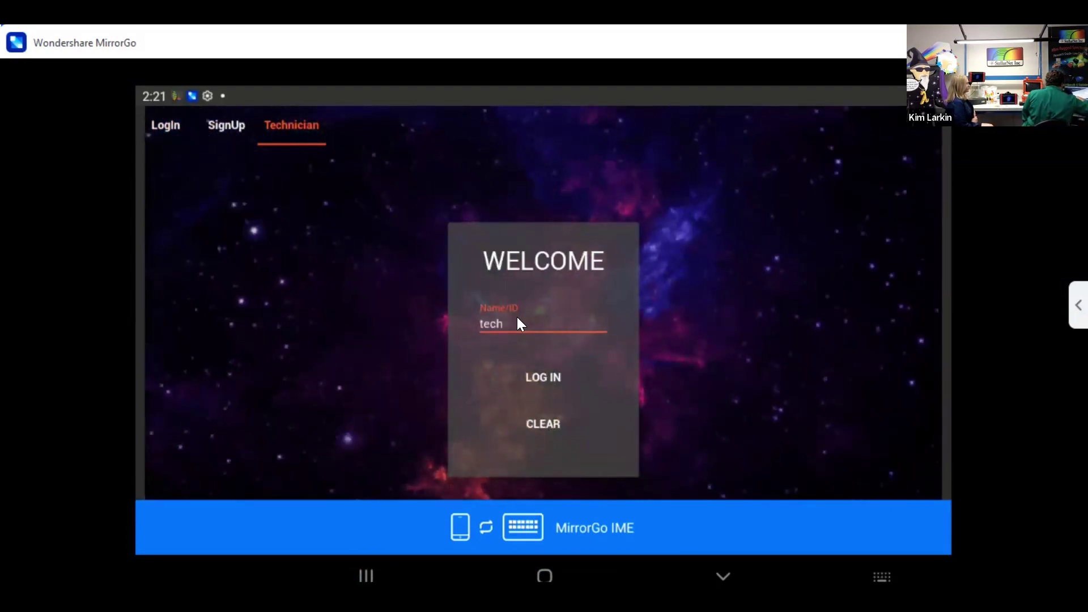
pyautogui.write('cos')
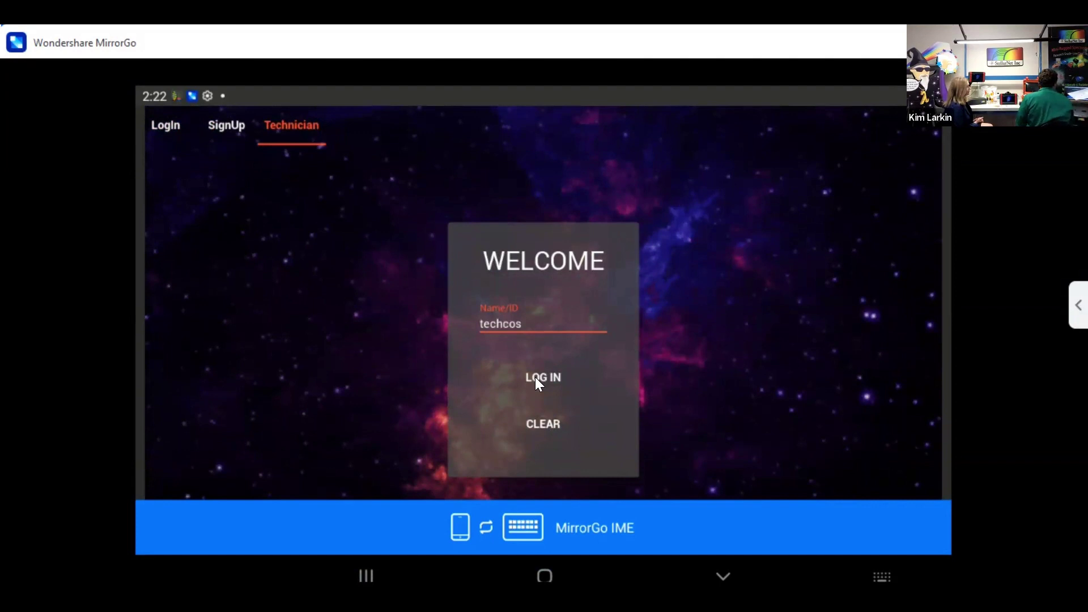
pyautogui.click(535, 377)
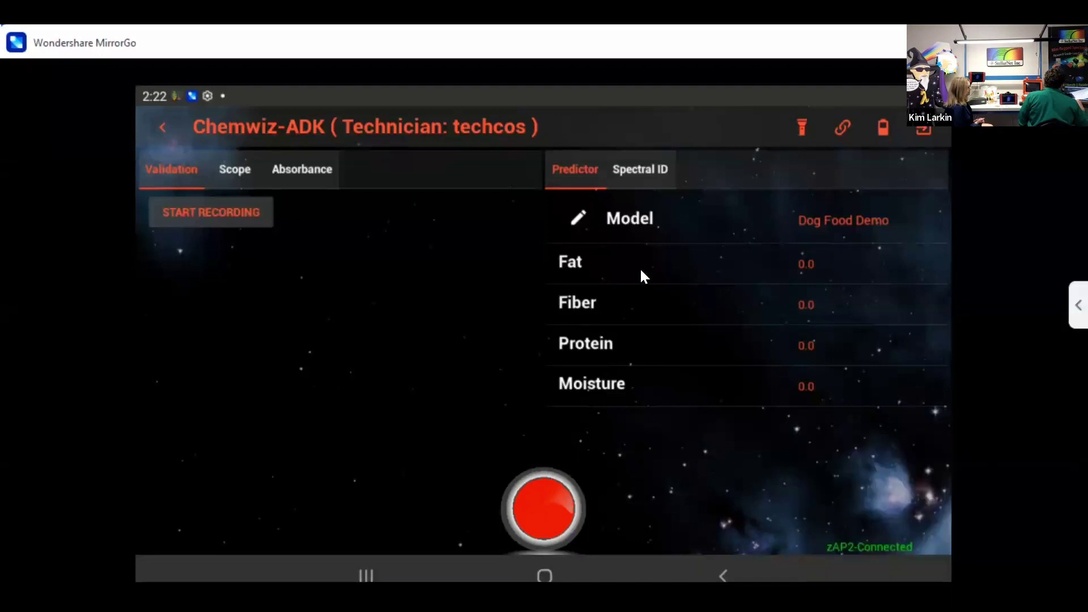
# Switch the Spectral ID current library from Nutraceutical to Cosmetics and save
pyautogui.click(628, 170)
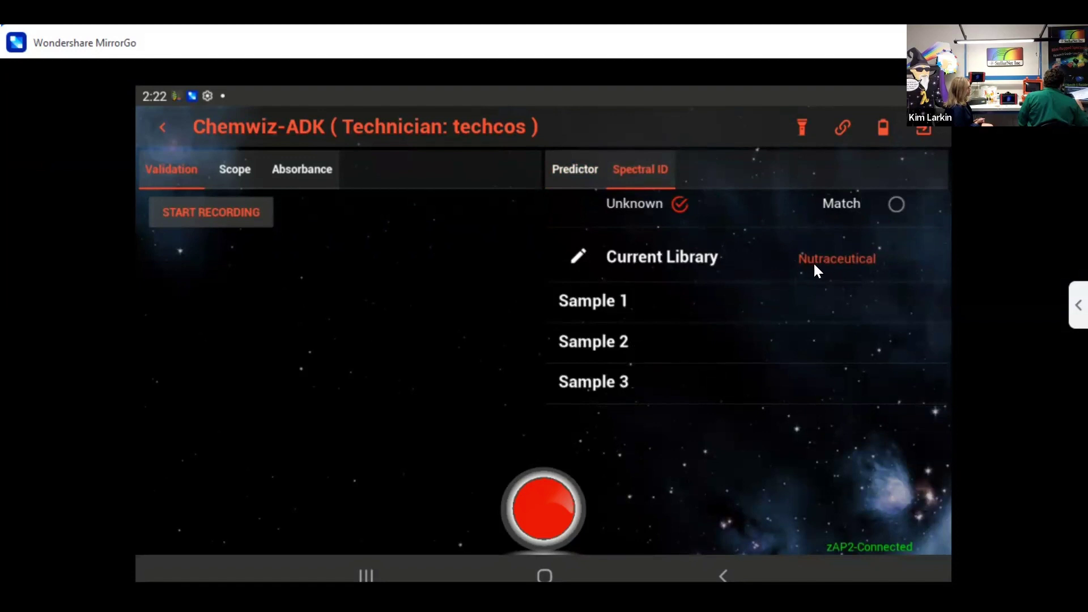
pyautogui.click(580, 252)
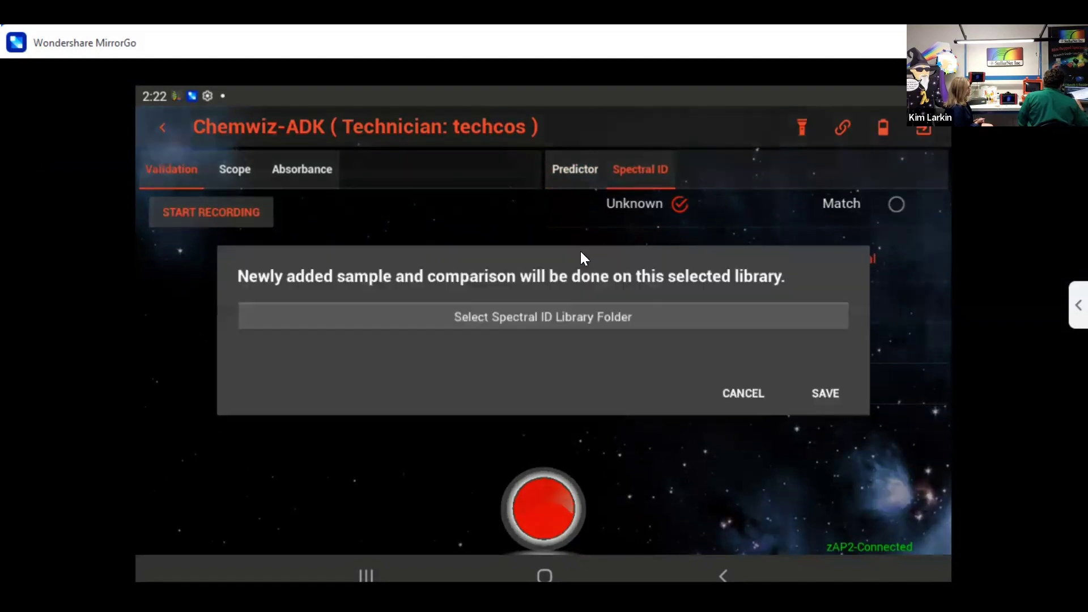
pyautogui.click(579, 317)
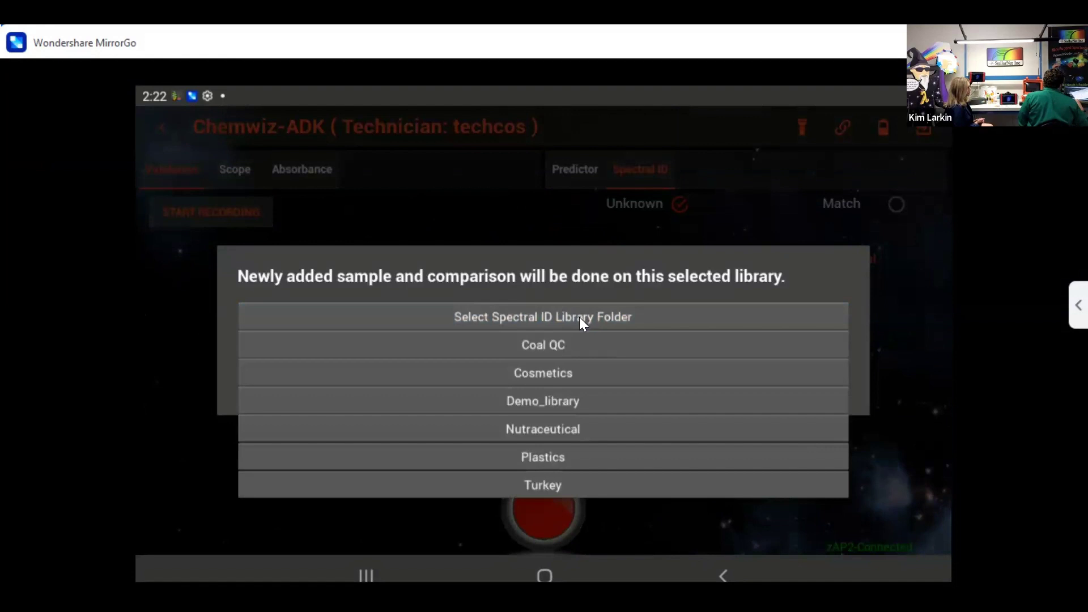
pyautogui.click(579, 376)
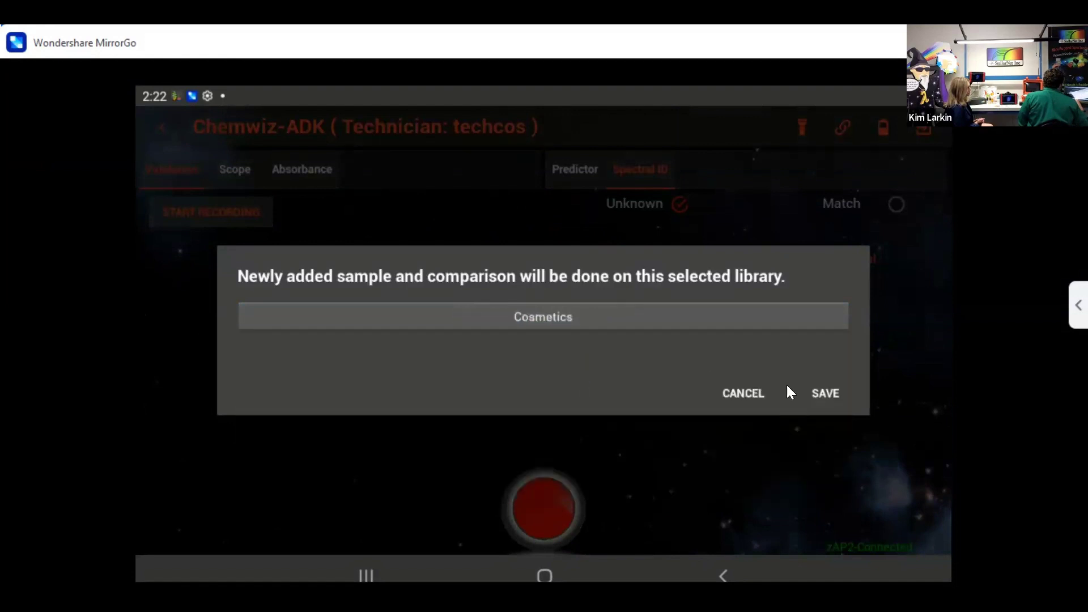
pyautogui.click(811, 393)
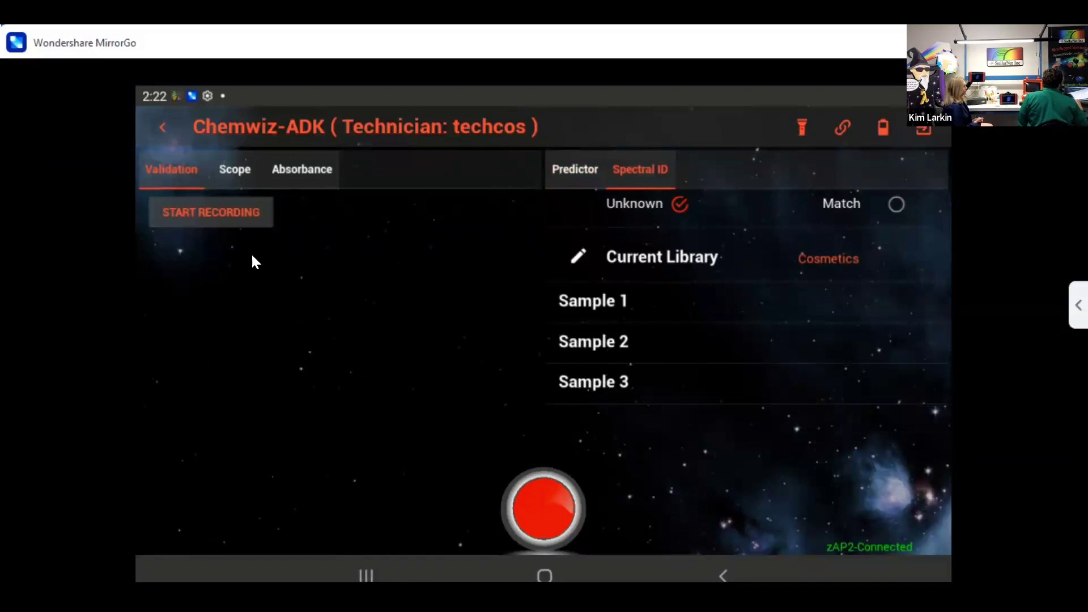
# Start recording, then rename the first sample from 'Sample 1' to '01' and confirm it
pyautogui.click(230, 220)
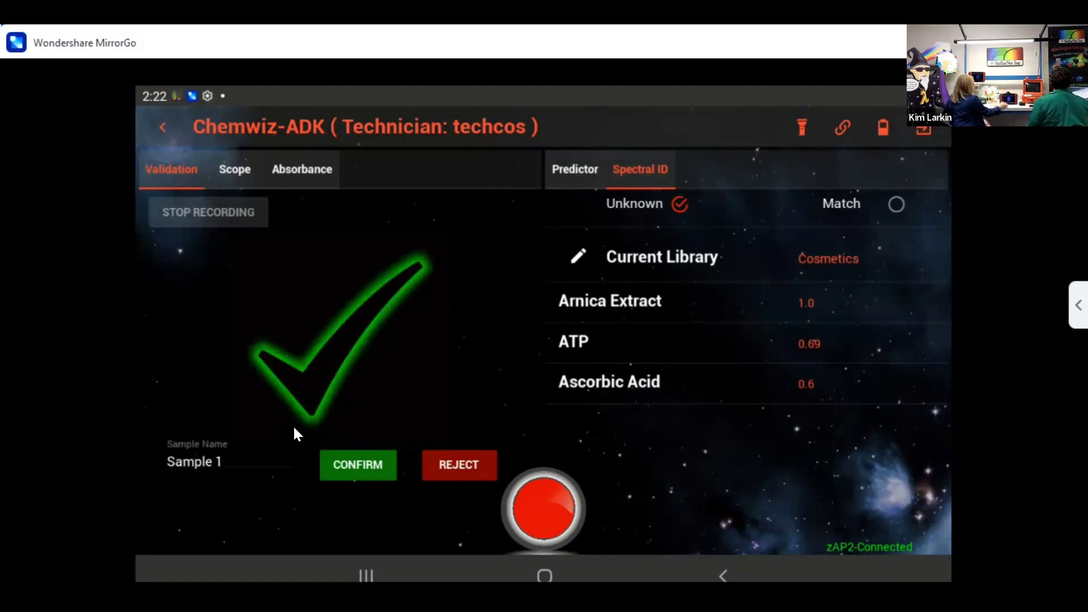
pyautogui.click(229, 461)
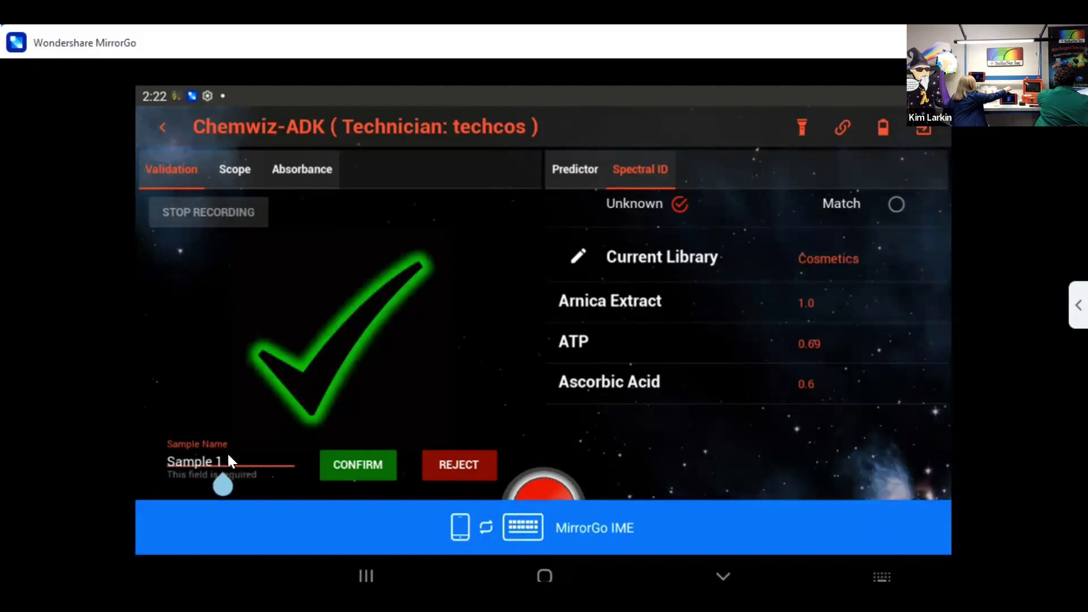
pyautogui.press('BackSpace')
pyautogui.press('BackSpace')
pyautogui.press('BackSpace')
pyautogui.press('BackSpace')
pyautogui.press('BackSpace')
pyautogui.press('BackSpace')
pyautogui.press('BackSpace')
pyautogui.press('BackSpace')
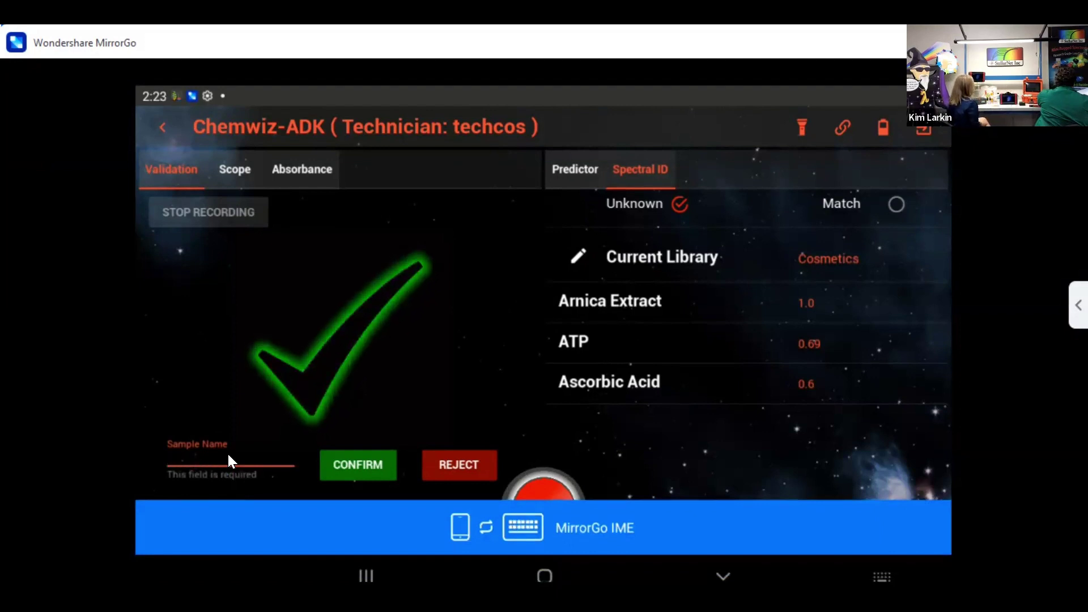
pyautogui.write('01')
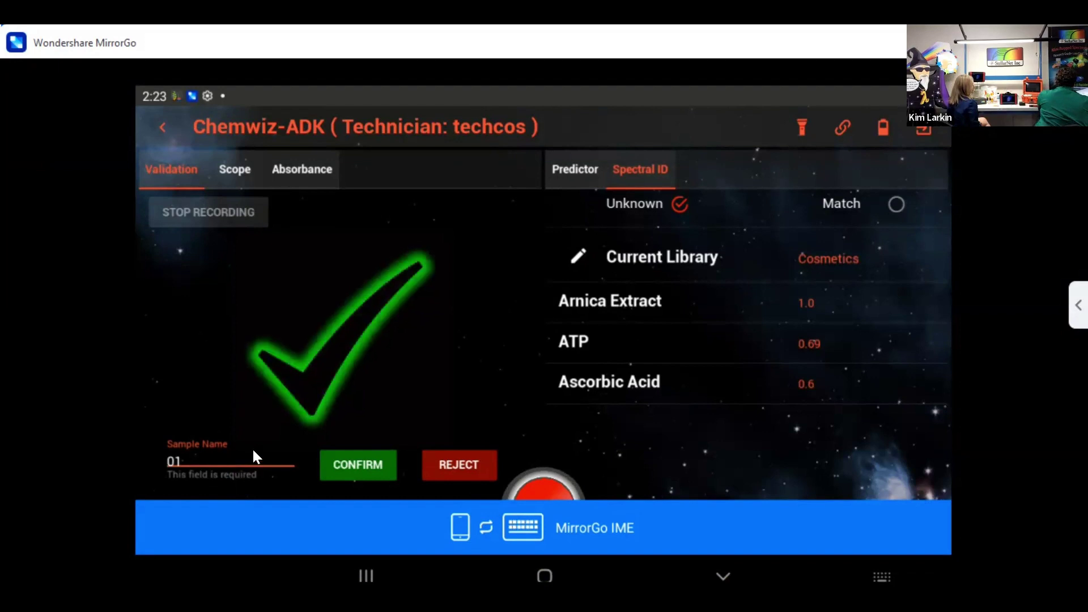
pyautogui.press('Return')
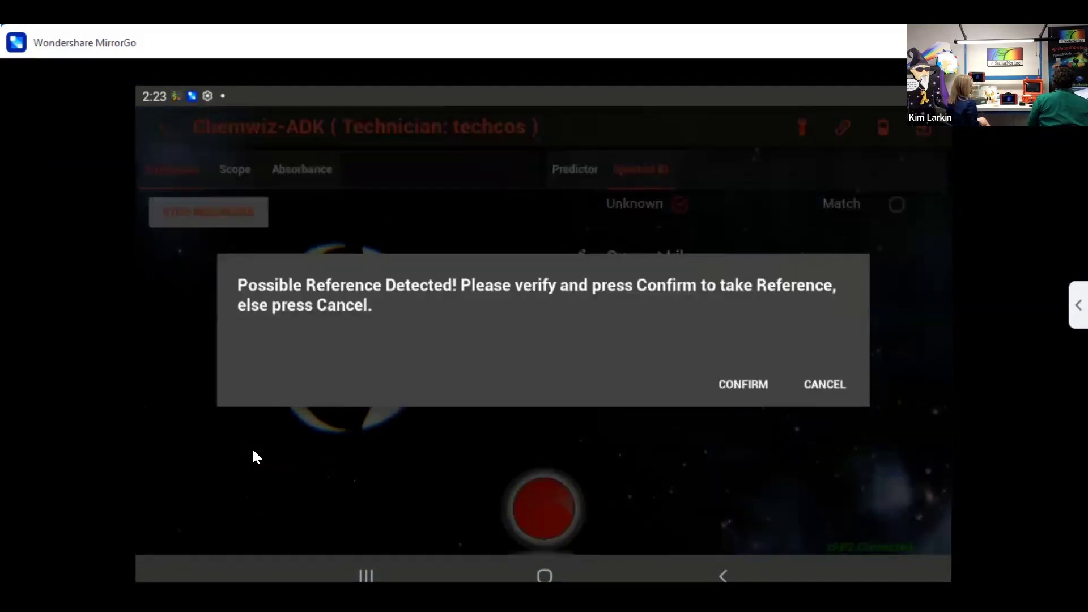
# Dismiss the reference prompt, then rename the ATP-matched sample to '02 ATP' and confirm it
pyautogui.click(815, 383)
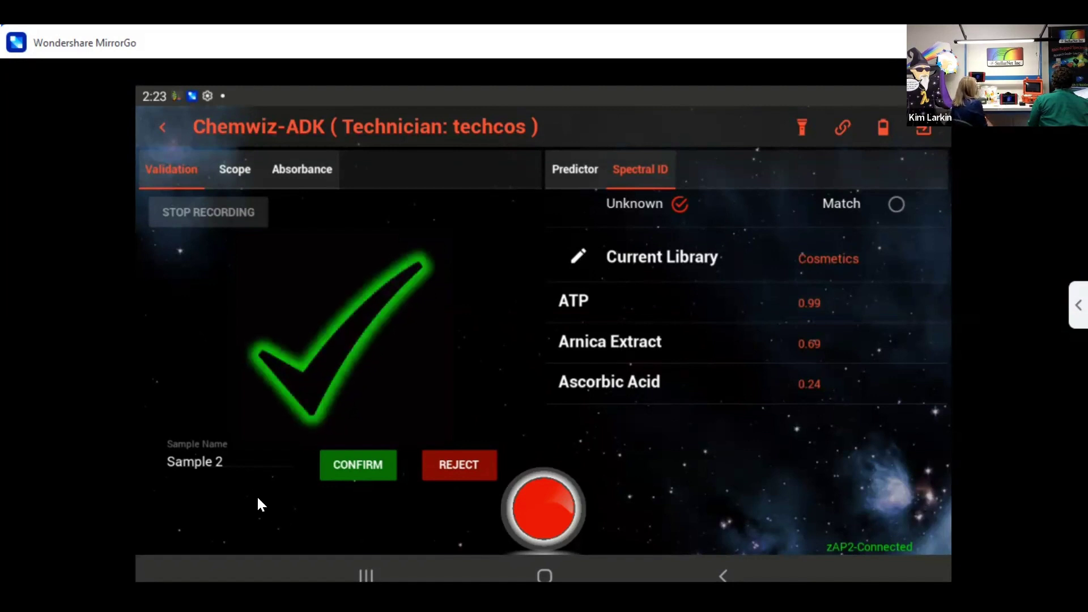
pyautogui.click(246, 466)
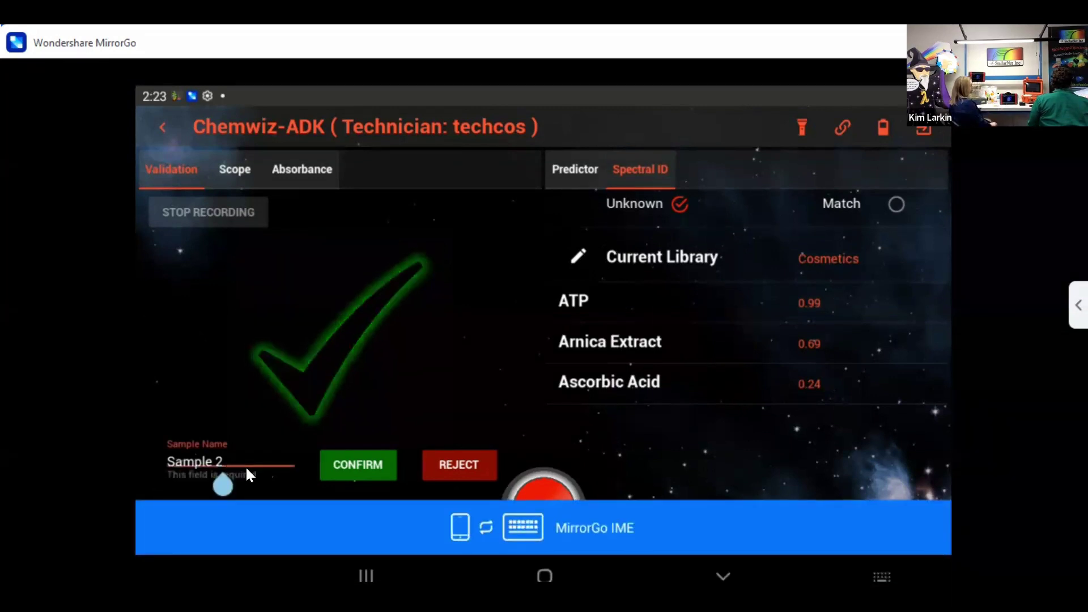
pyautogui.press('BackSpace')
pyautogui.press('BackSpace')
pyautogui.press('BackSpace')
pyautogui.press('BackSpace')
pyautogui.press('BackSpace')
pyautogui.press('BackSpace')
pyautogui.press('BackSpace')
pyautogui.press('BackSpace')
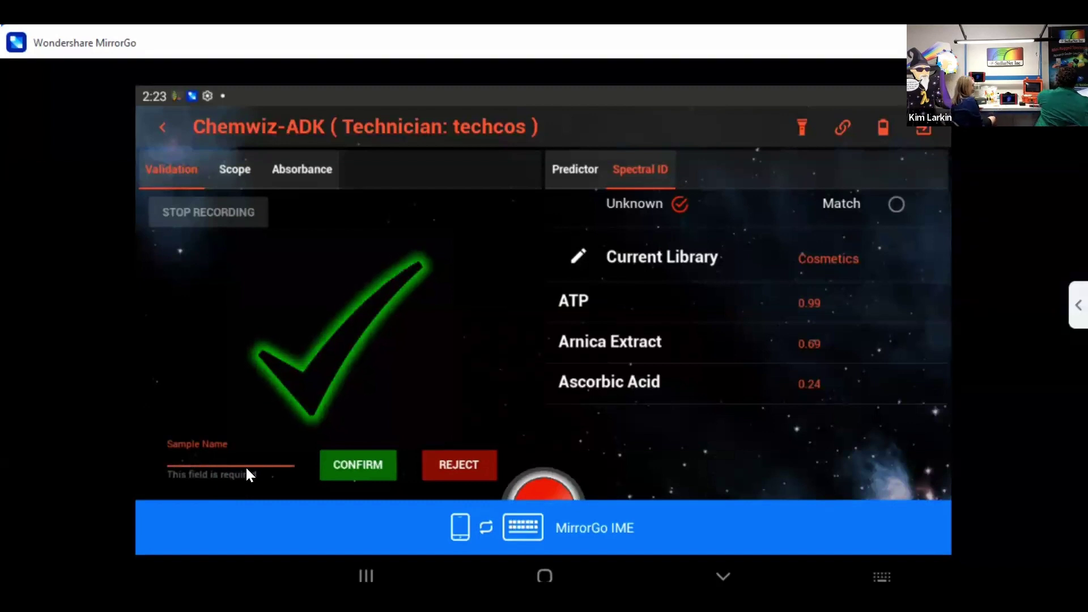
pyautogui.write('02')
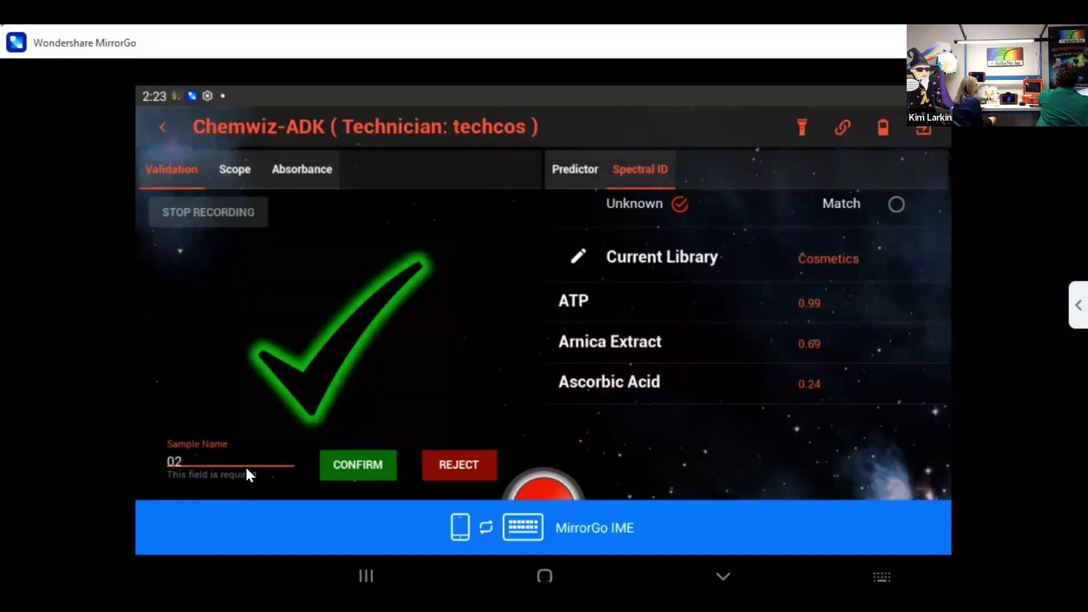
pyautogui.write(' AT')
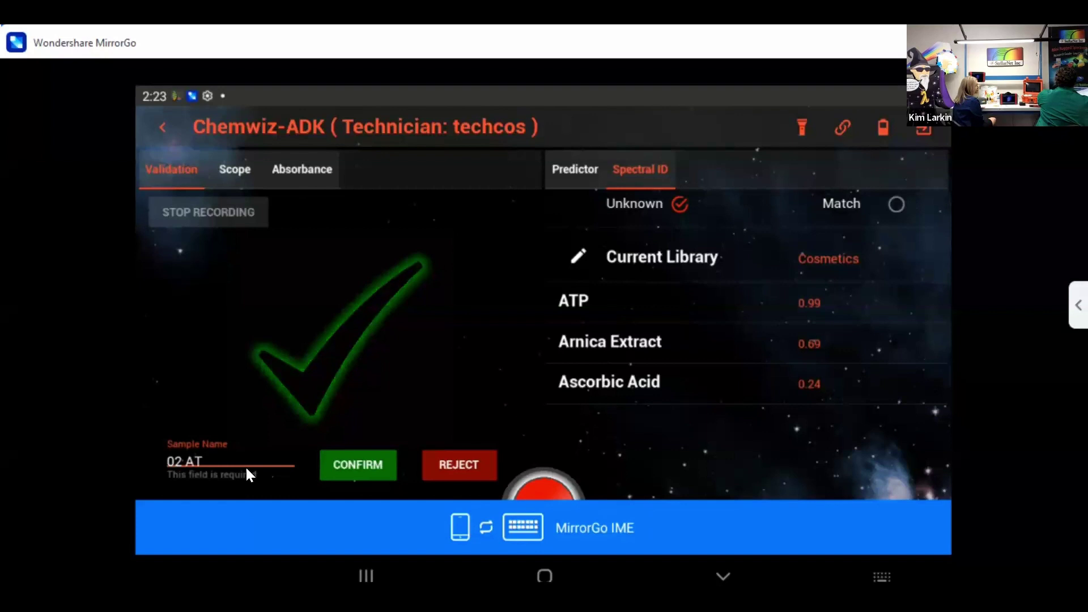
pyautogui.write('P')
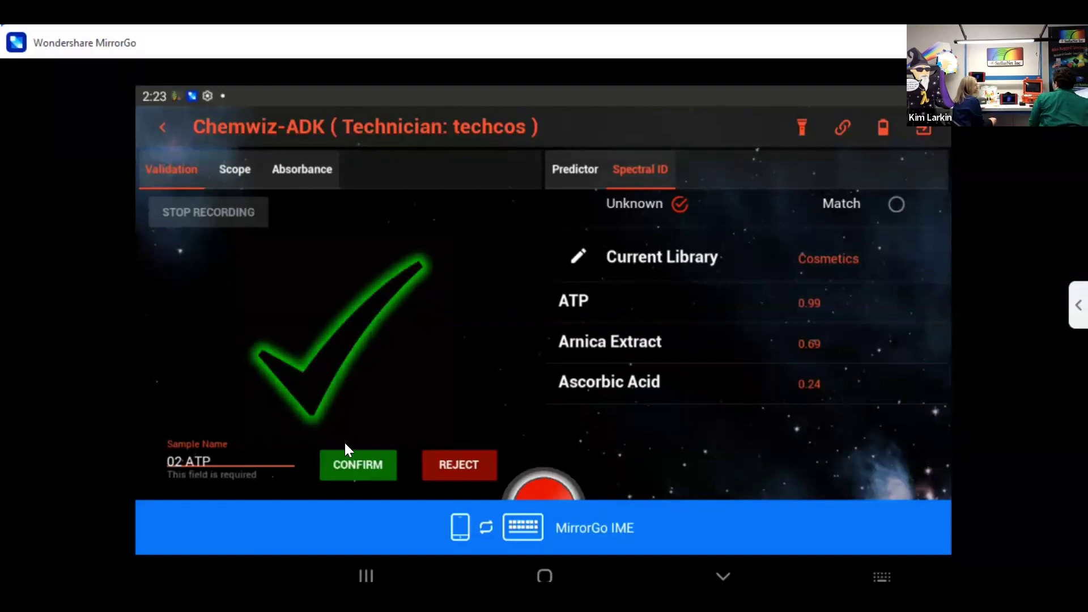
pyautogui.click(344, 445)
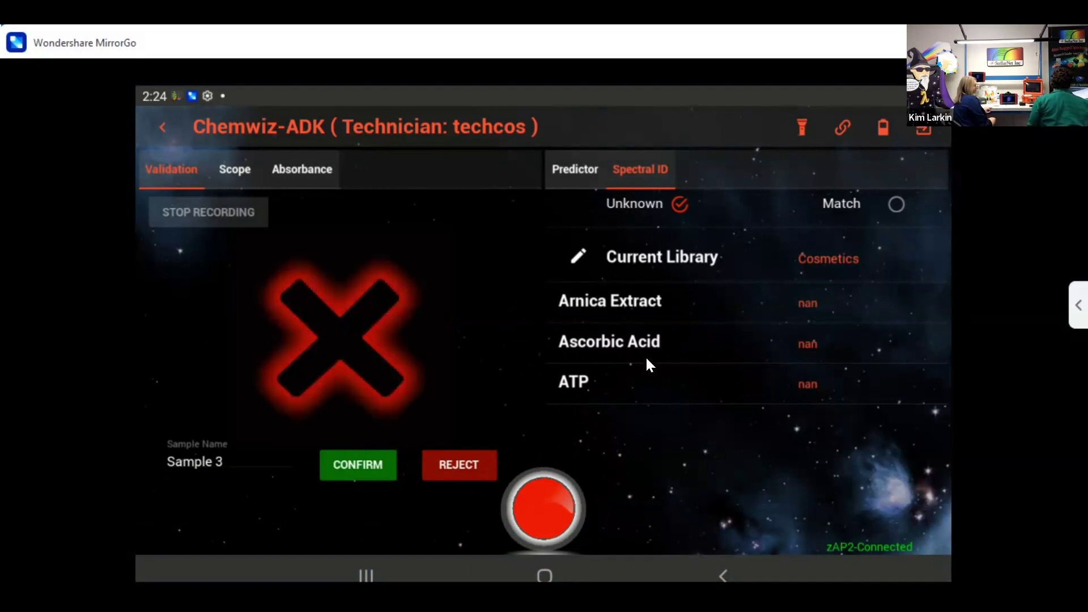
# Reject the failed Sample 3 result showing a red X and nan scores
pyautogui.click(374, 444)
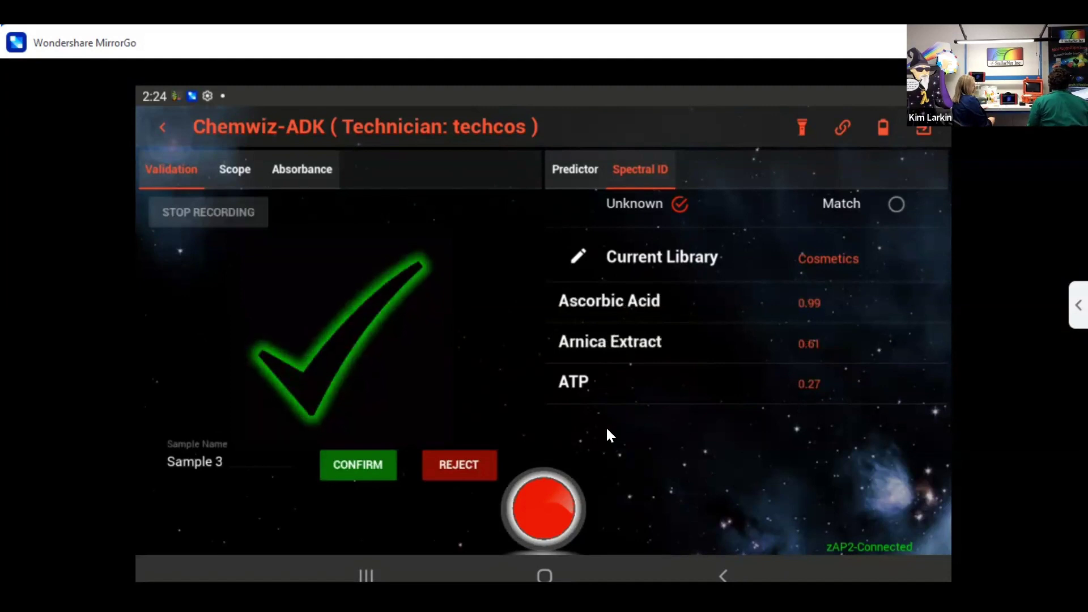
# Rename the Ascorbic Acid-matched sample from 'Sample 3' to '03 VitC' and confirm it
pyautogui.click(239, 452)
pyautogui.press('BackSpace')
pyautogui.press('BackSpace')
pyautogui.press('BackSpace')
pyautogui.press('BackSpace')
pyautogui.press('BackSpace')
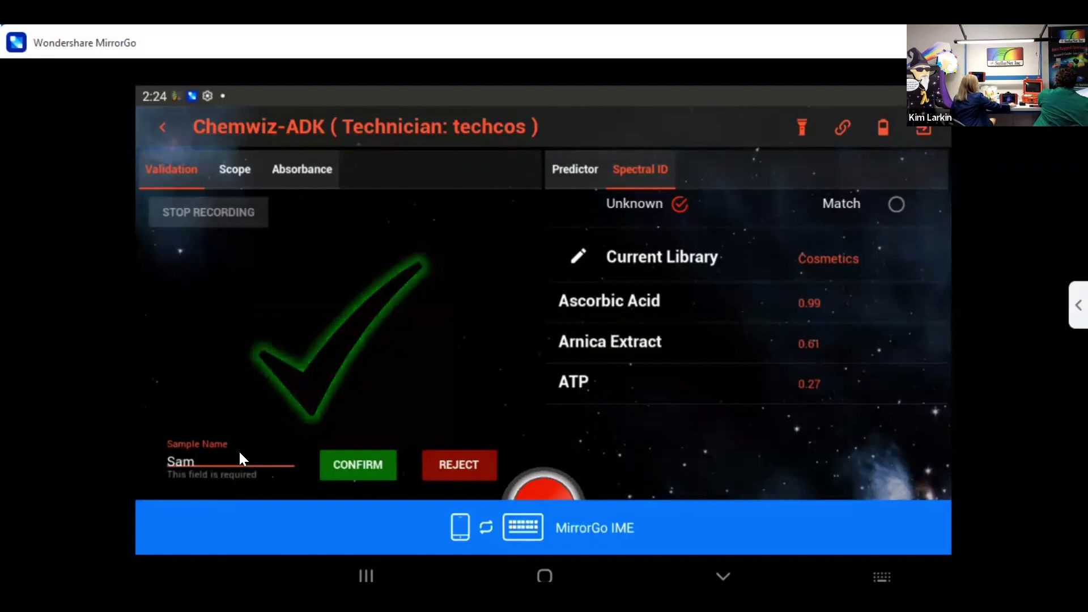
pyautogui.press('BackSpace')
pyautogui.press('BackSpace')
pyautogui.press('BackSpace')
pyautogui.write('03')
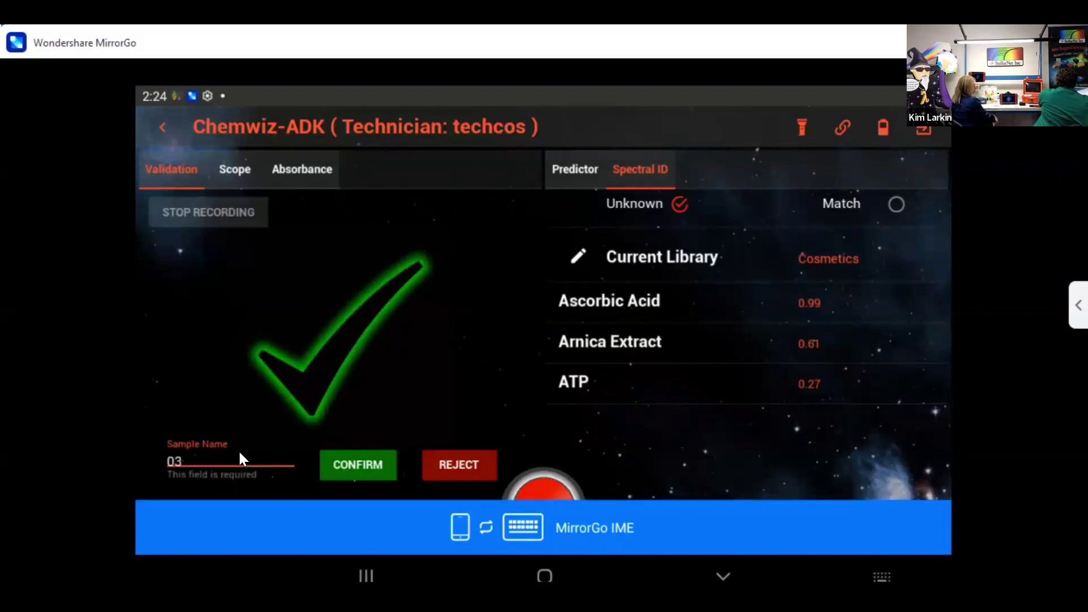
pyautogui.write(' Vit')
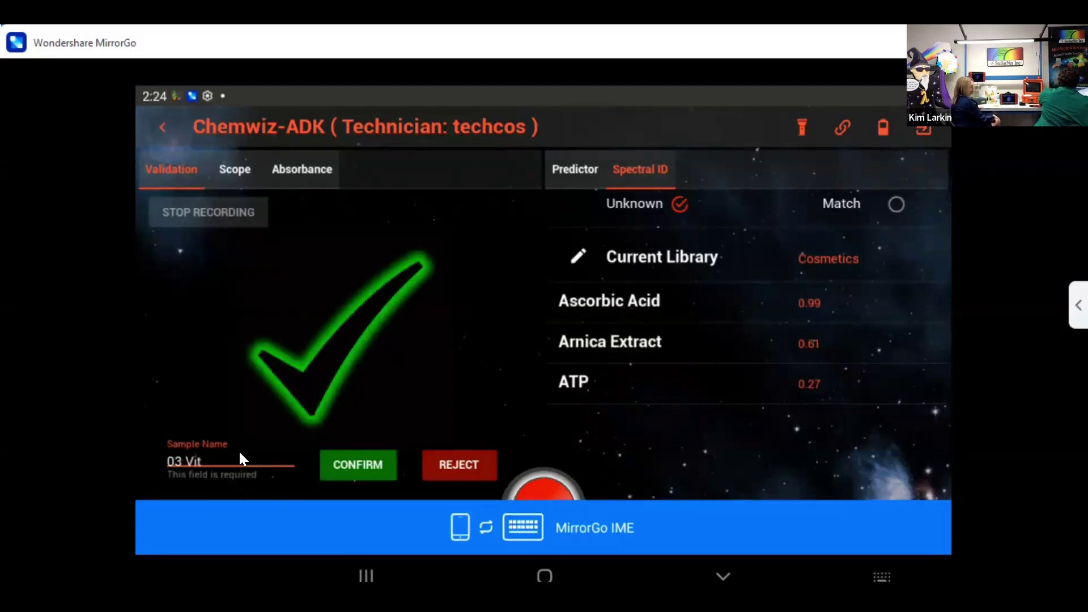
pyautogui.write('C')
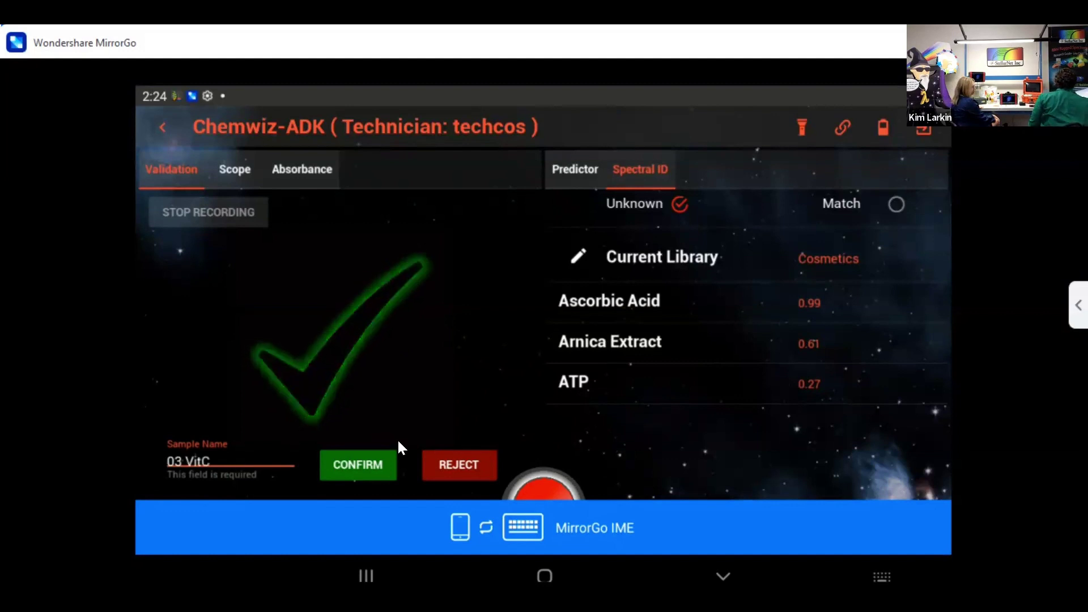
pyautogui.press('Return')
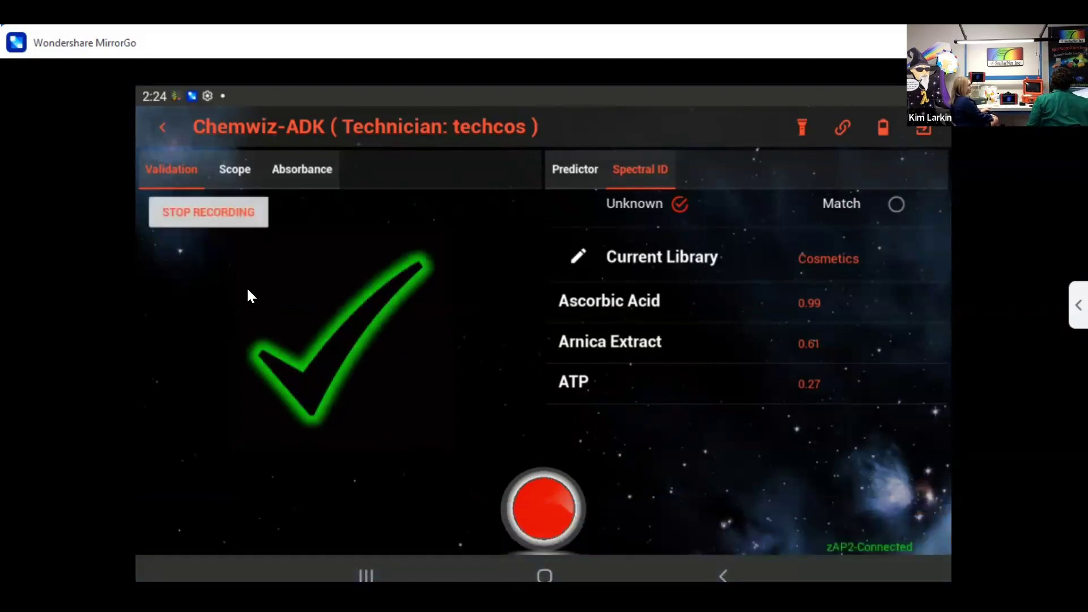
# Stop recording so the techcos PDF report is generated
pyautogui.click(187, 211)
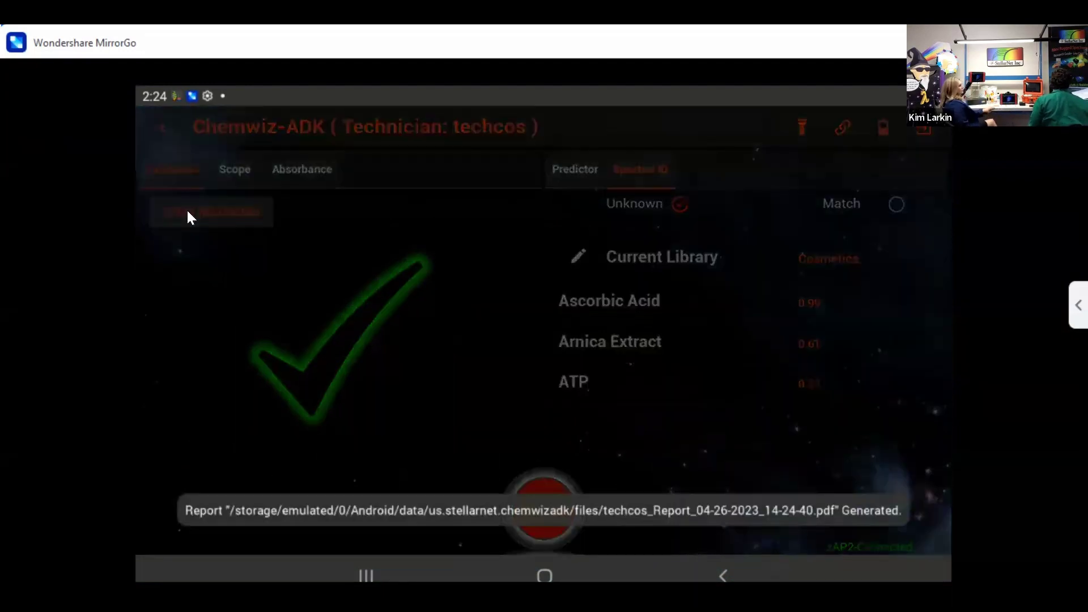